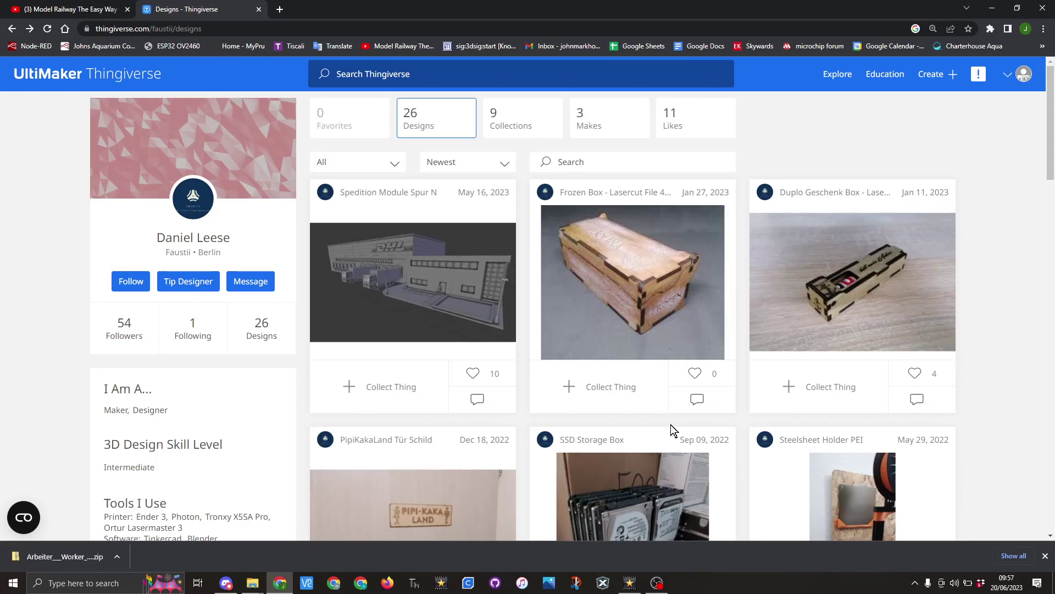
# Step: Find the Arbeiter | Worker Set 1 model in the designer's Thingiverse designs and download all its files
pyautogui.scroll(-10, 670, 424)
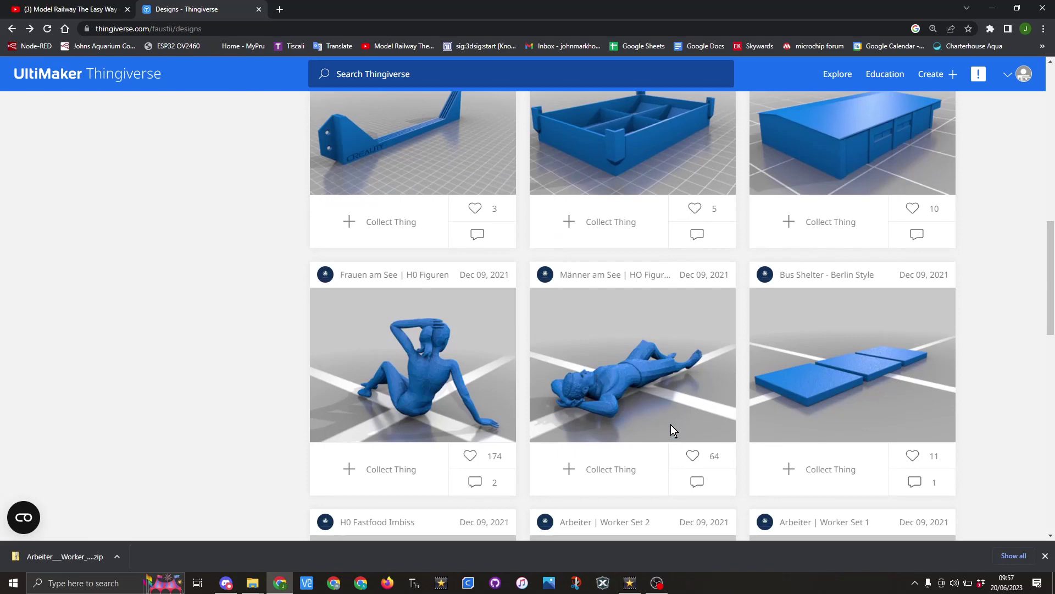
pyautogui.scroll(-4, 671, 430)
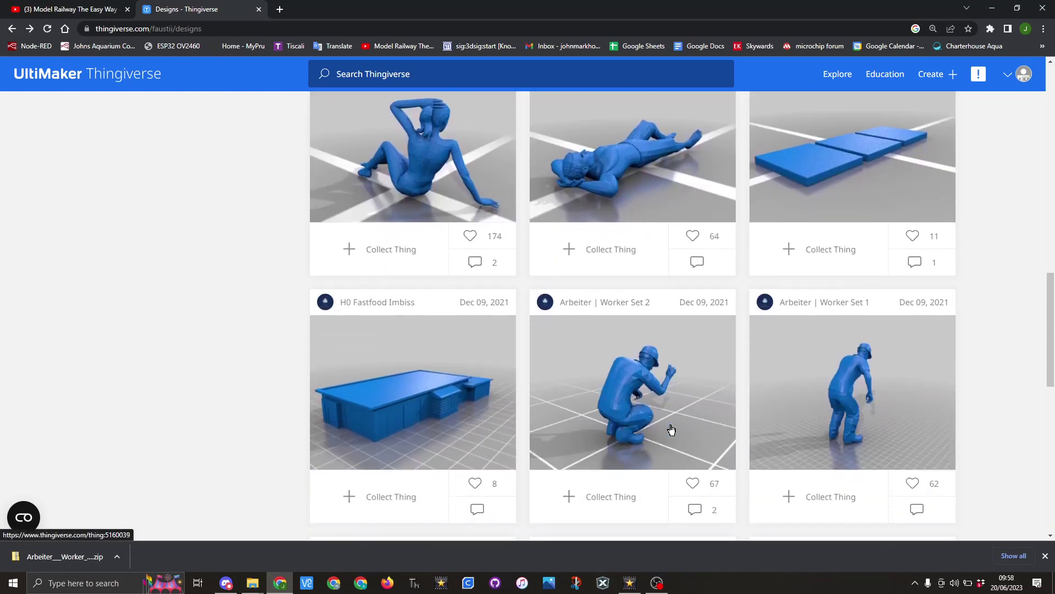
pyautogui.click(872, 373)
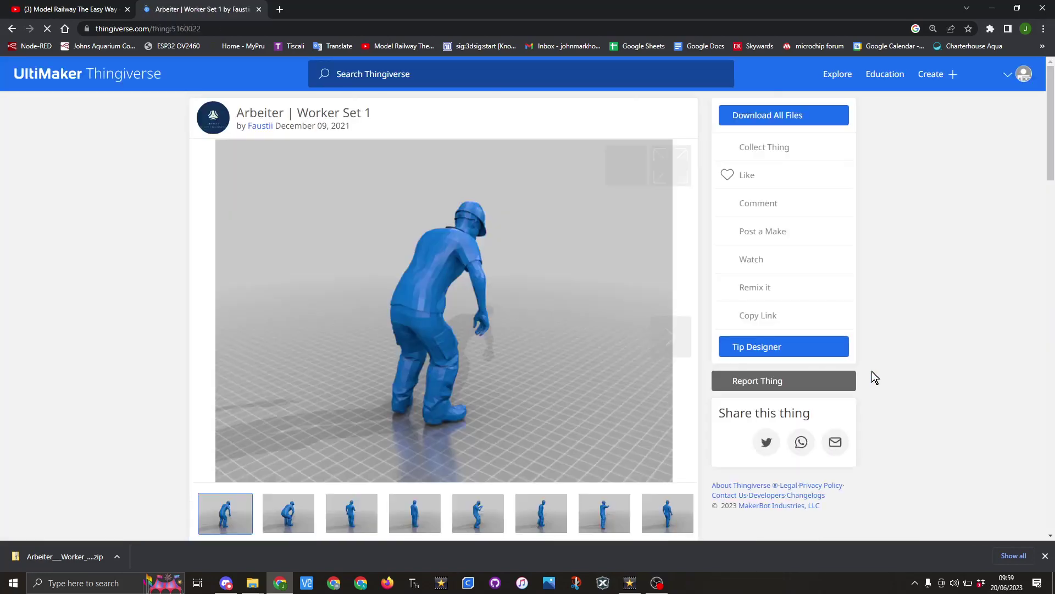
pyautogui.scroll(-5, 88, 311)
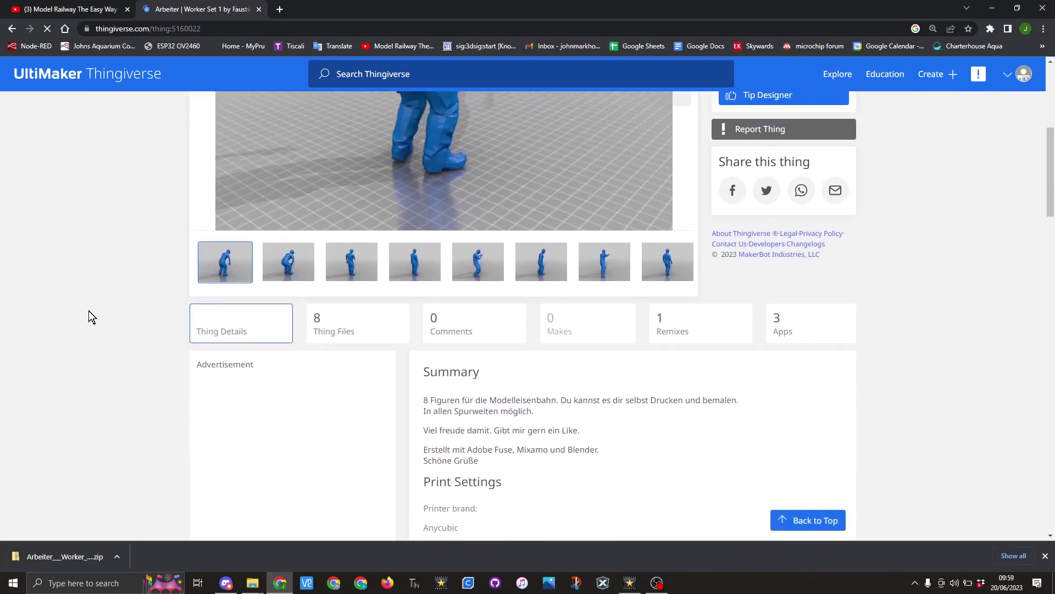
pyautogui.scroll(5, 88, 311)
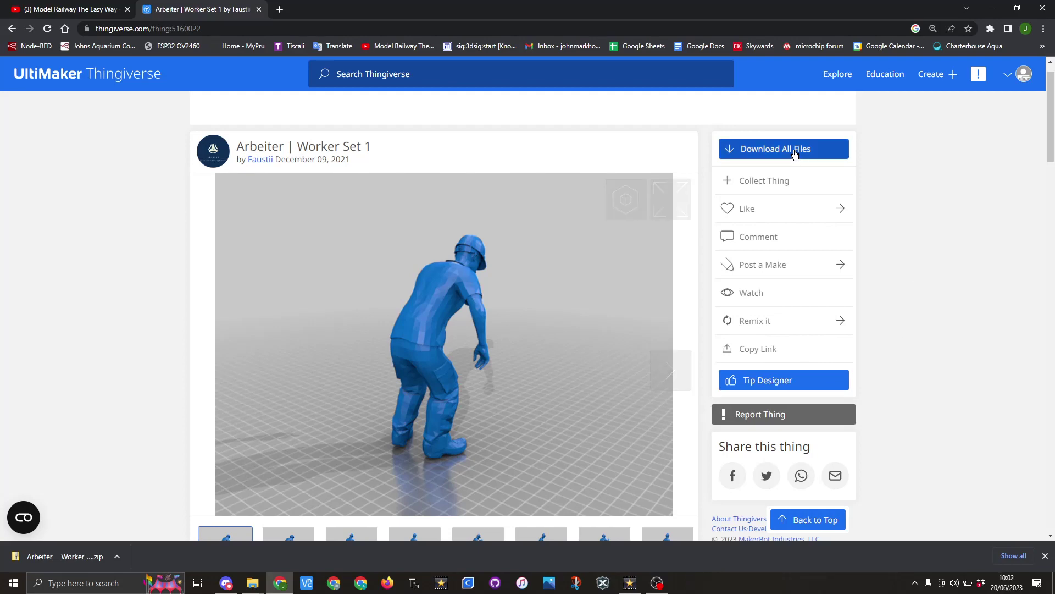
pyautogui.click(796, 154)
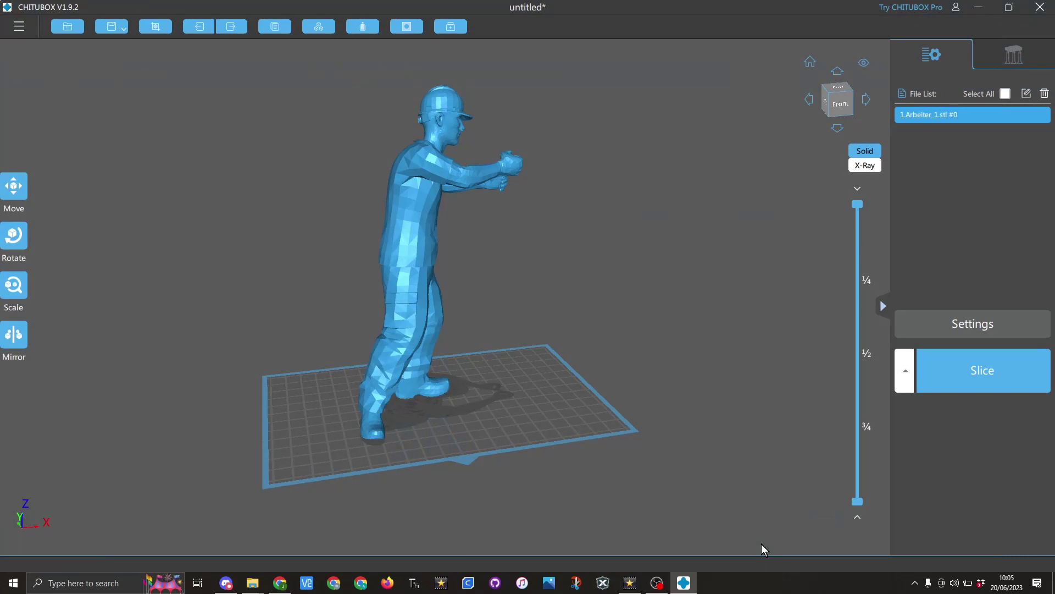
# Step: In CHITUBOX, scale the Arbeiter_1 worker figure proportionally to a Z height of 22.5 mm
pyautogui.click(24, 286)
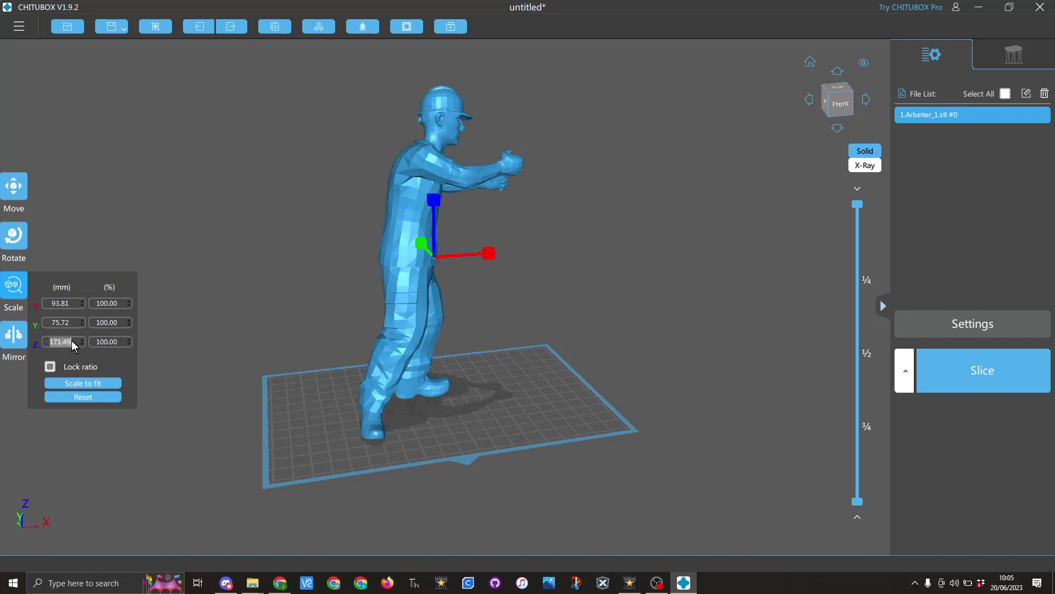
pyautogui.write('22.5')
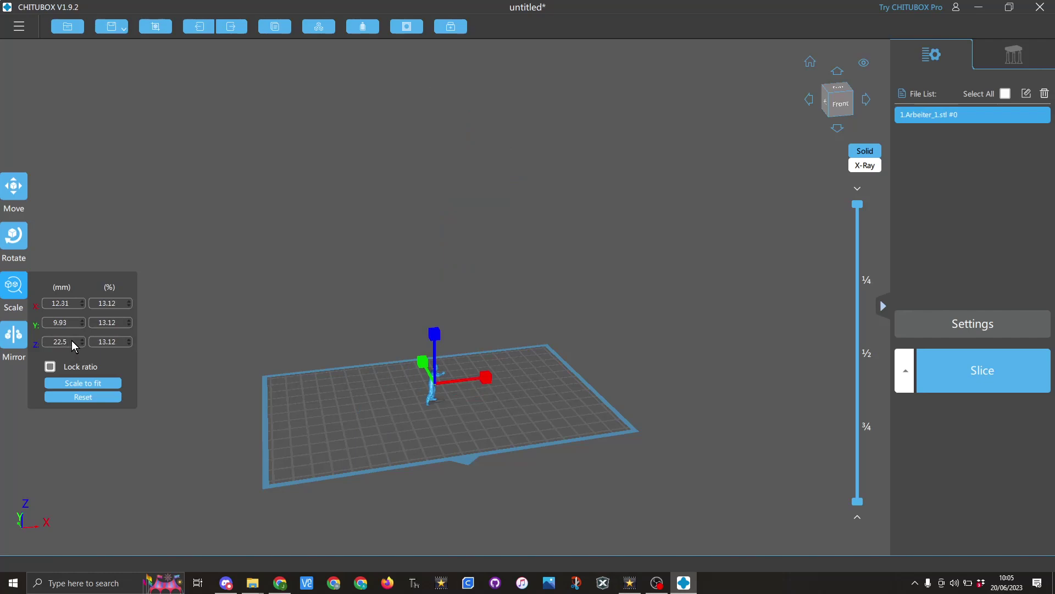
pyautogui.scroll(6, 415, 394)
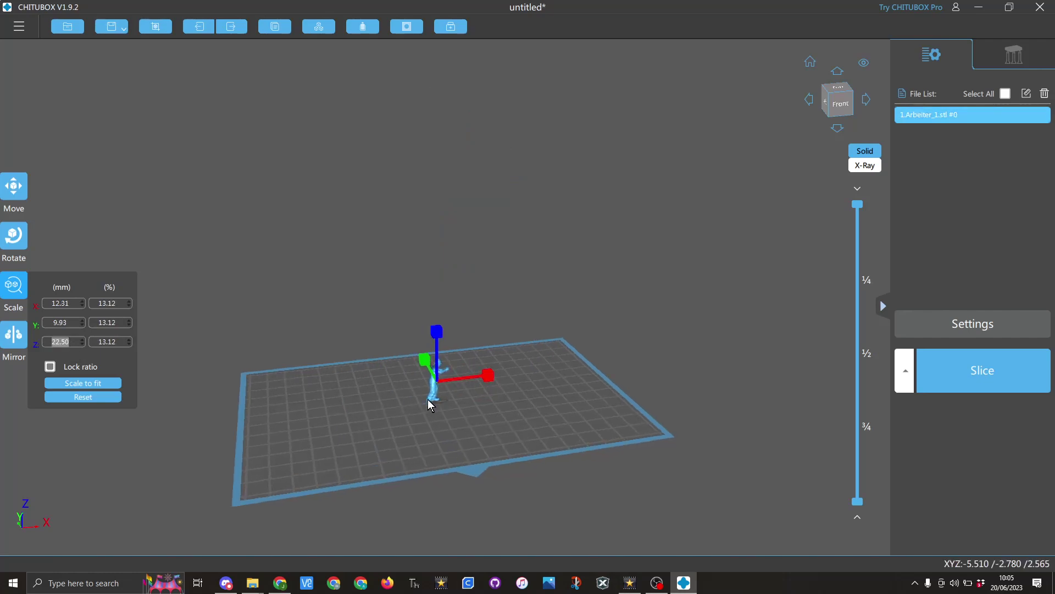
pyautogui.scroll(5, 438, 379)
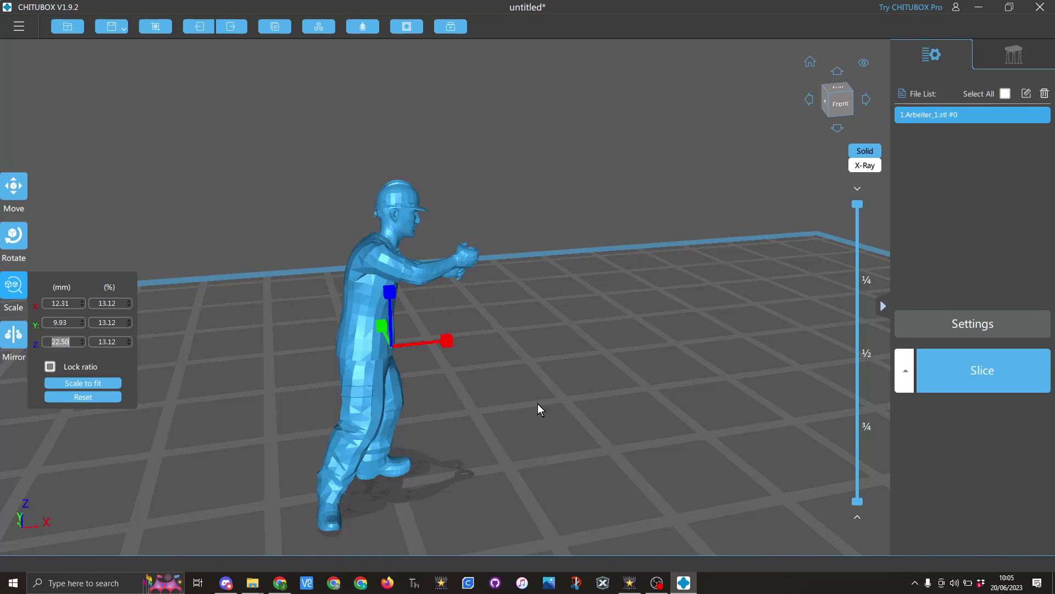
# Step: Save all models as the STL file "_Arbeiter_1 scaled.stl" in the worker set's files folder, replacing the existing file
pyautogui.click(19, 26)
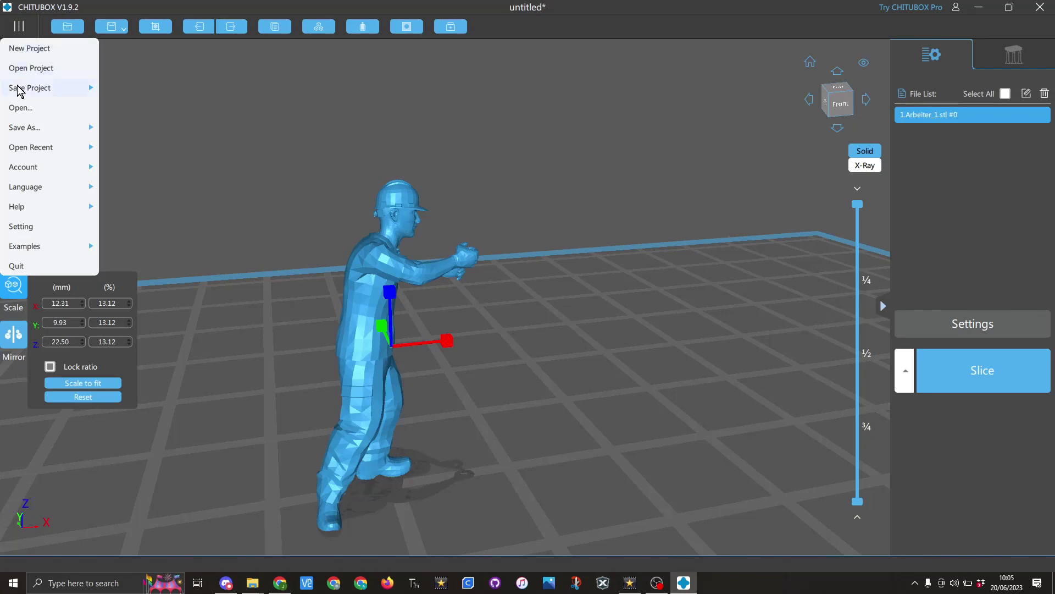
pyautogui.moveTo(25, 127)
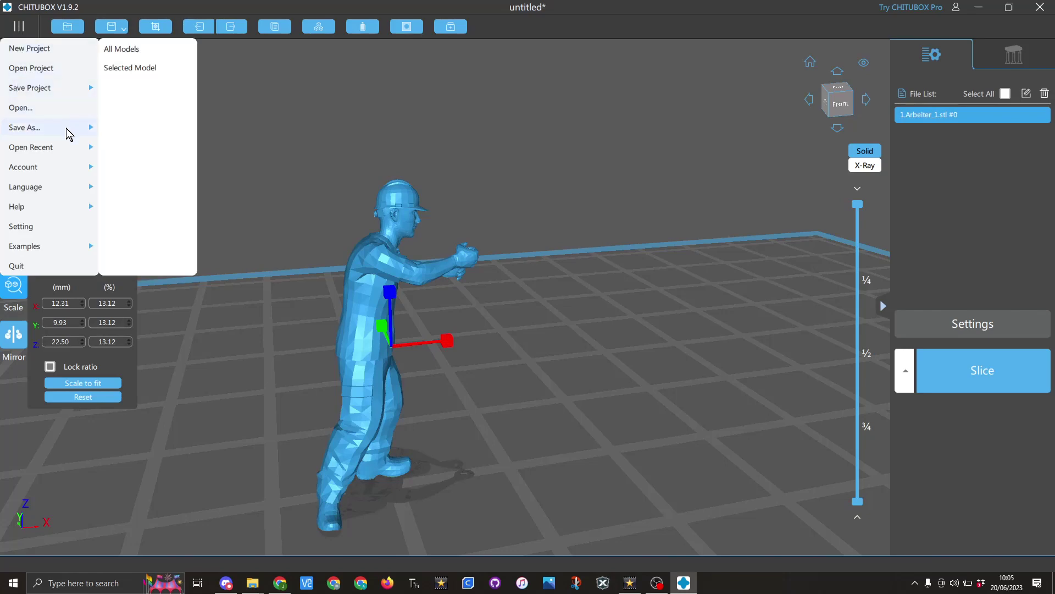
pyautogui.click(143, 55)
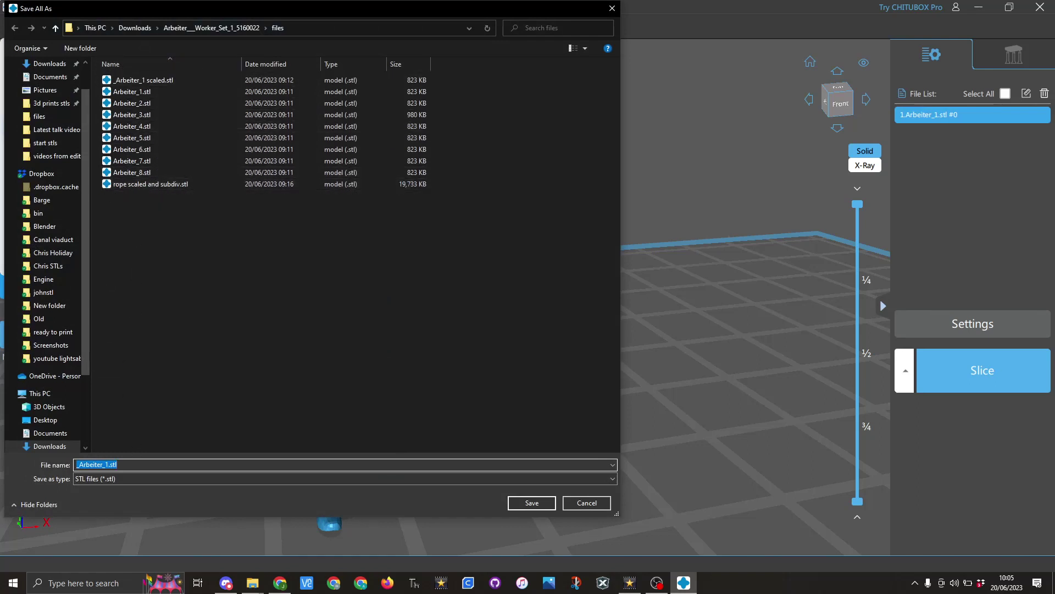
pyautogui.click(176, 82)
pyautogui.click(532, 503)
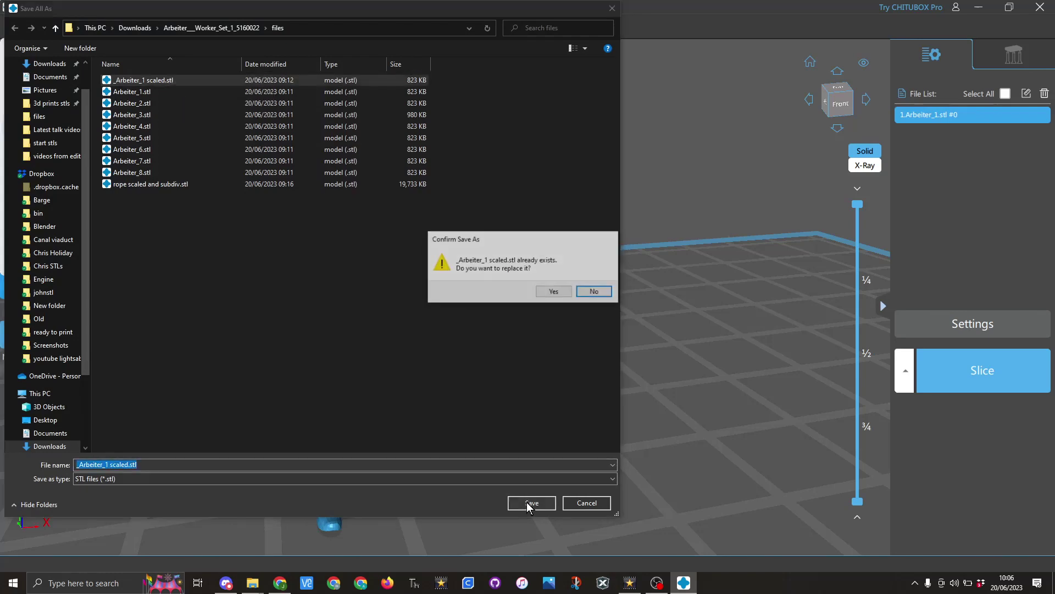
pyautogui.click(549, 292)
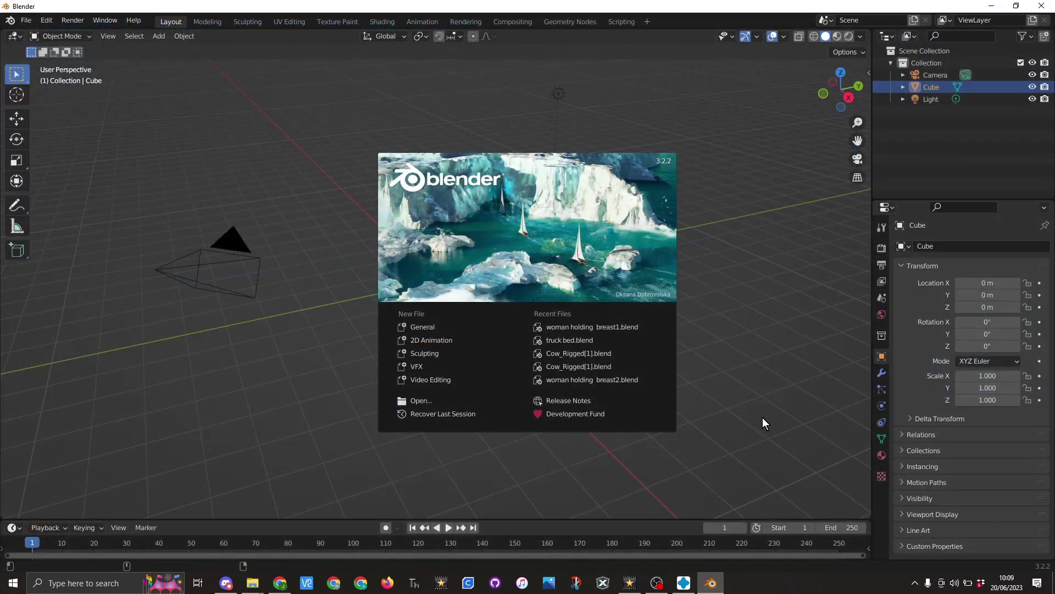
# Step: In Blender, dismiss the splash screen and delete the default camera, cube and light
pyautogui.click(763, 418)
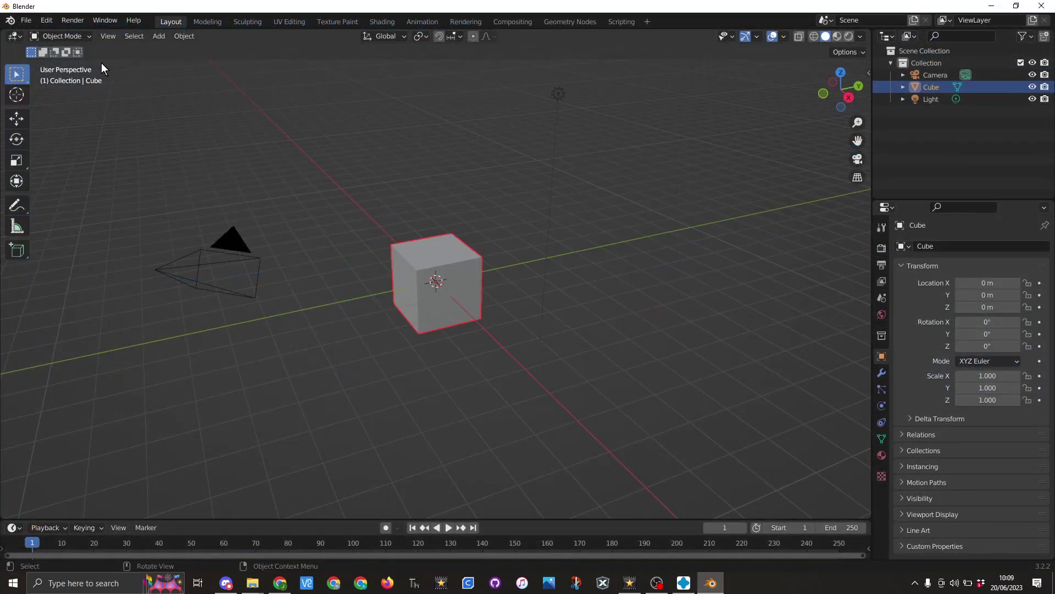
pyautogui.moveTo(101, 62); pyautogui.dragTo(648, 395)
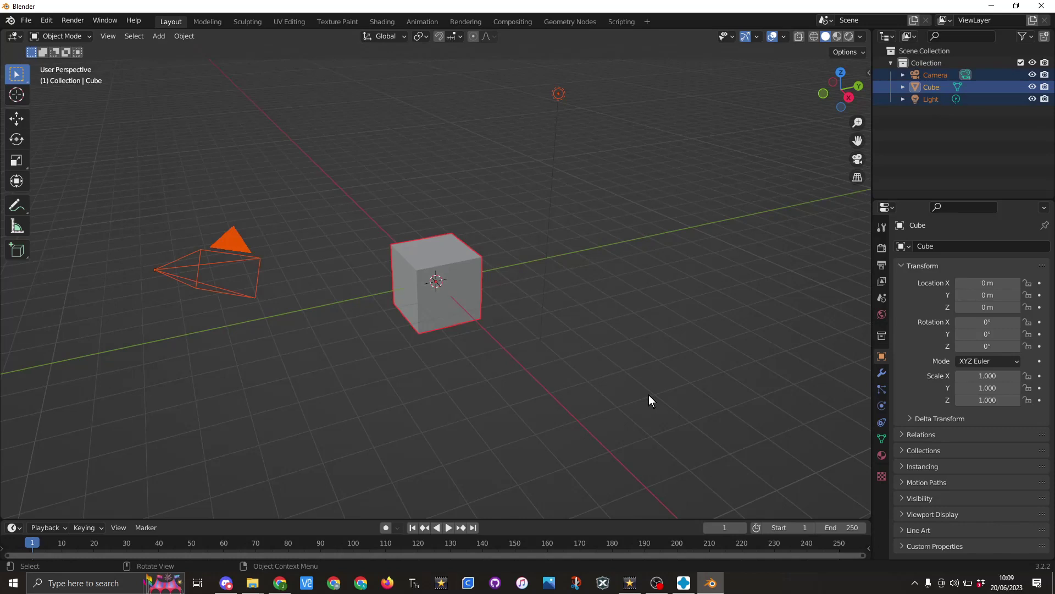
pyautogui.press('Delete')
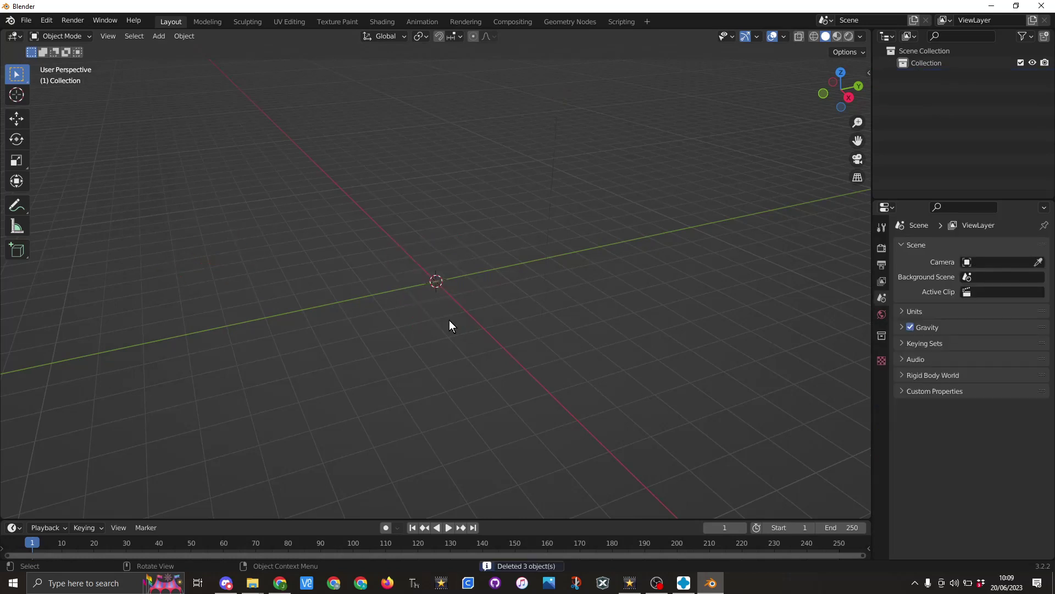
# Step: Import "_Arbeiter_1 scaled.stl" from the files folder of Arbeiter___Worker_Set_1_5160022 in Downloads
pyautogui.click(26, 20)
pyautogui.moveTo(54, 186)
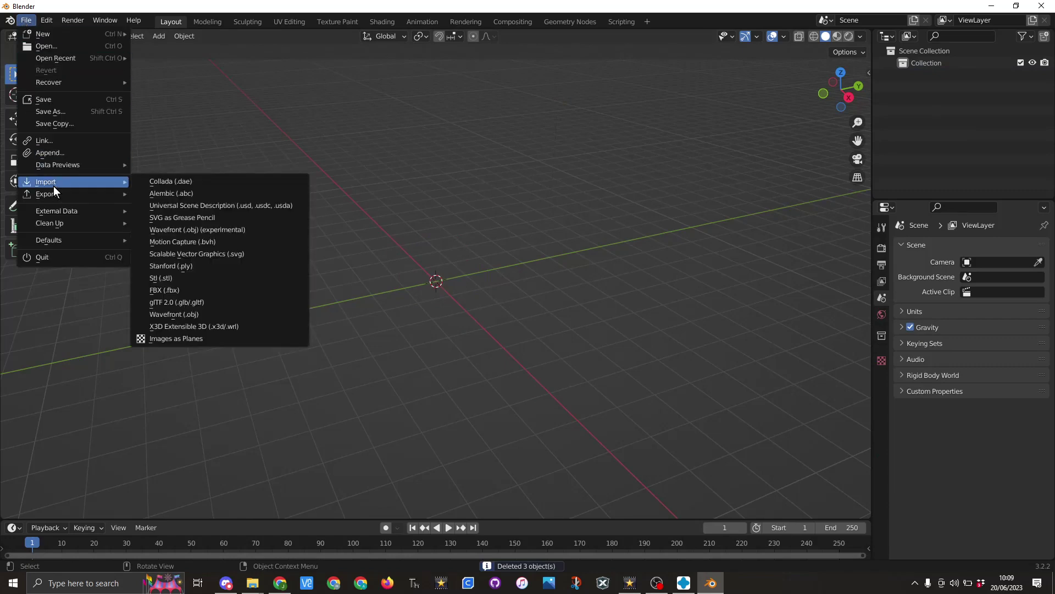
pyautogui.click(209, 276)
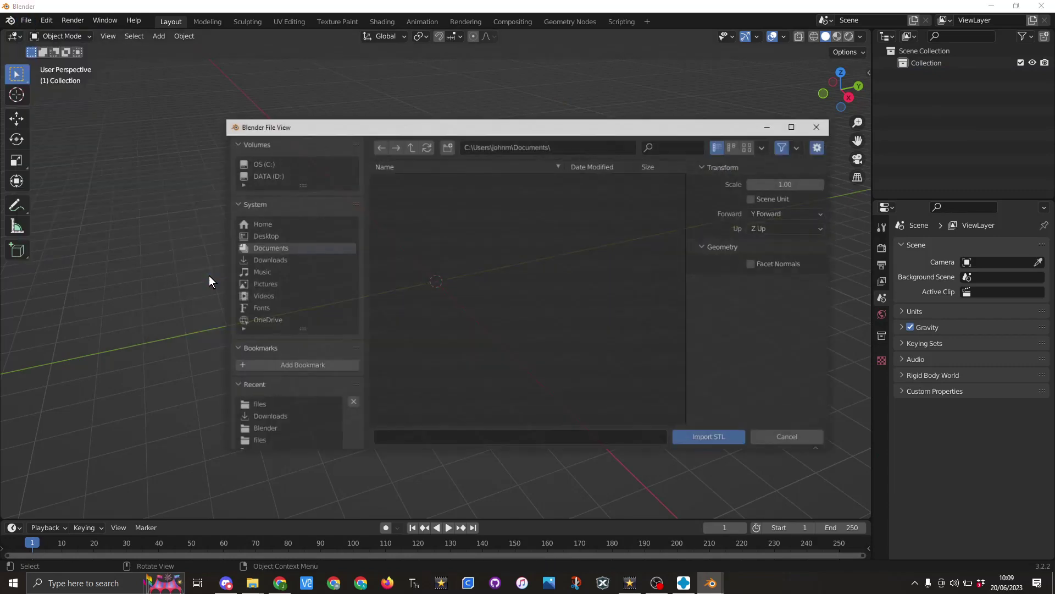
pyautogui.click(277, 263)
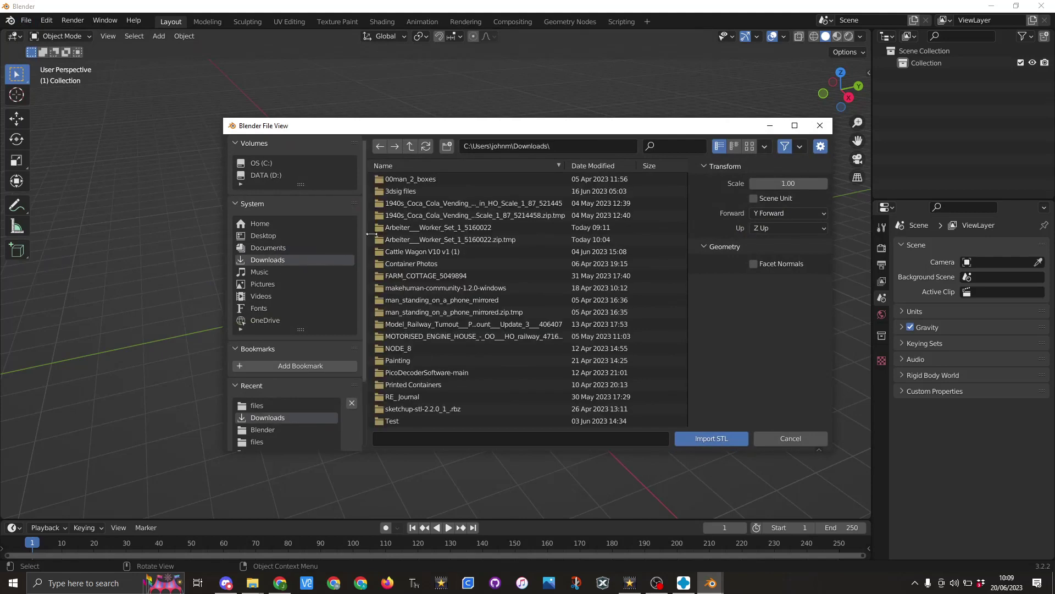
pyautogui.doubleClick(419, 228)
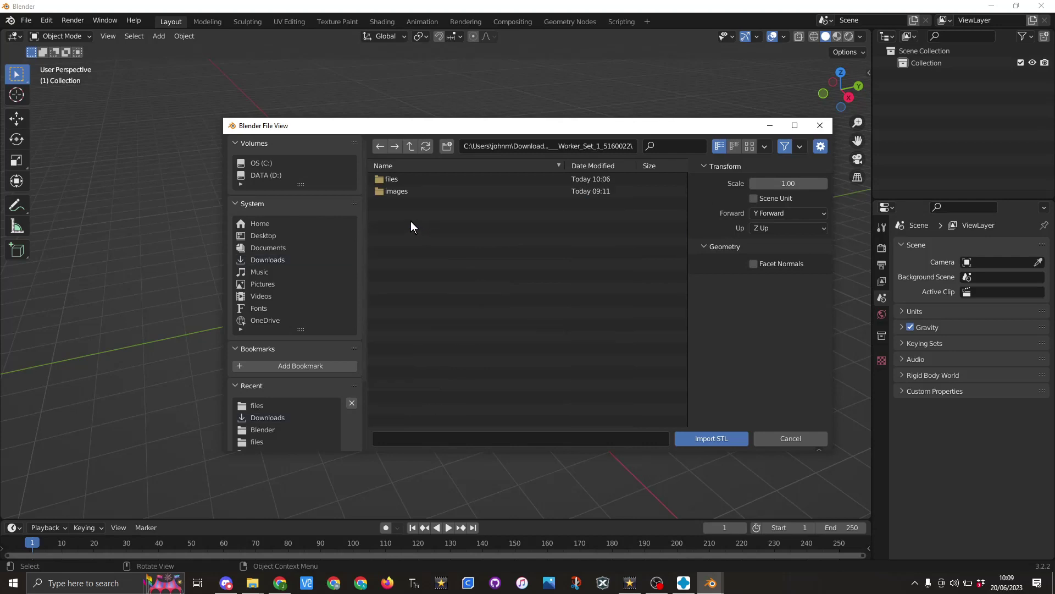
pyautogui.click(398, 180)
pyautogui.doubleClick(398, 178)
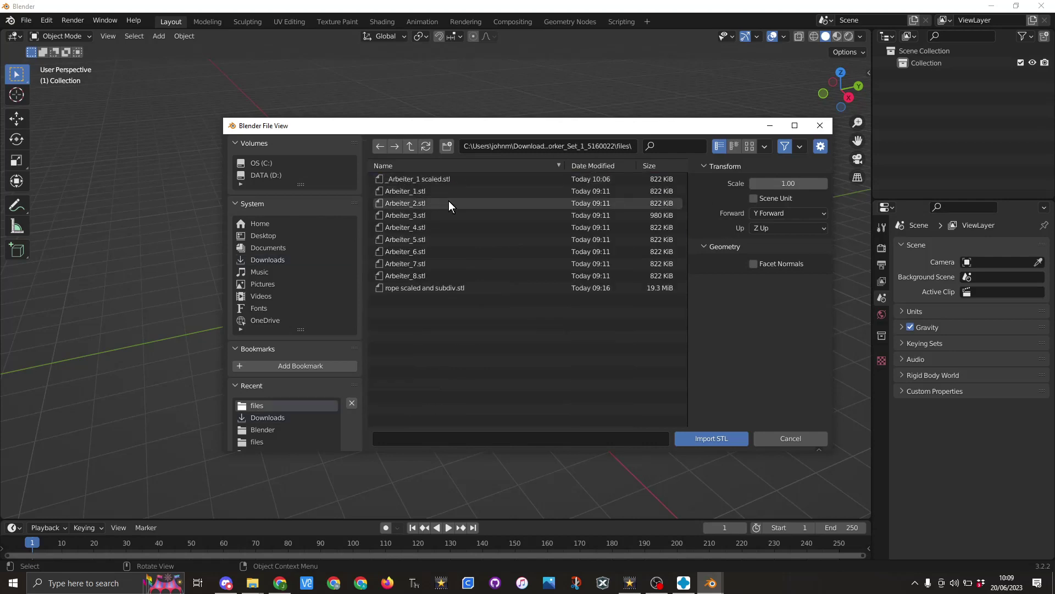
pyautogui.click(448, 178)
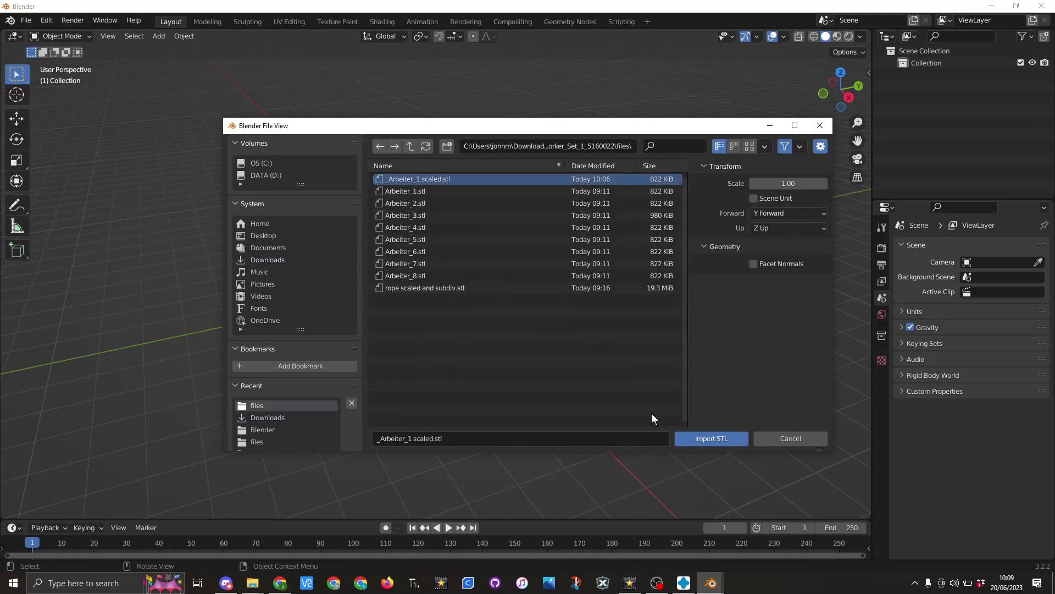
pyautogui.click(724, 436)
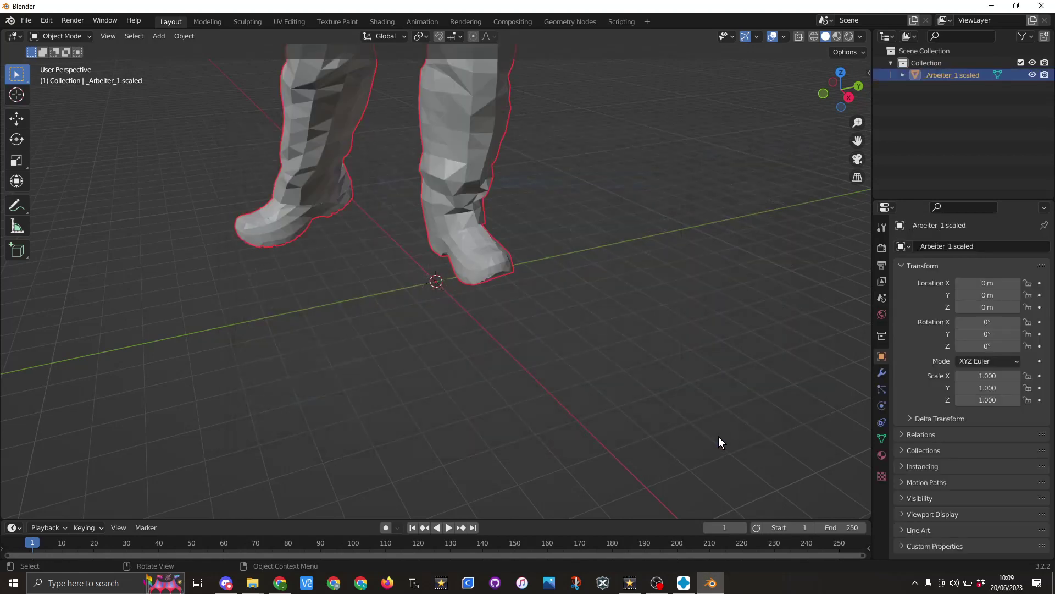
# Step: Add a Subdivision Surface modifier to the imported worker figure
pyautogui.scroll(-8, 568, 232)
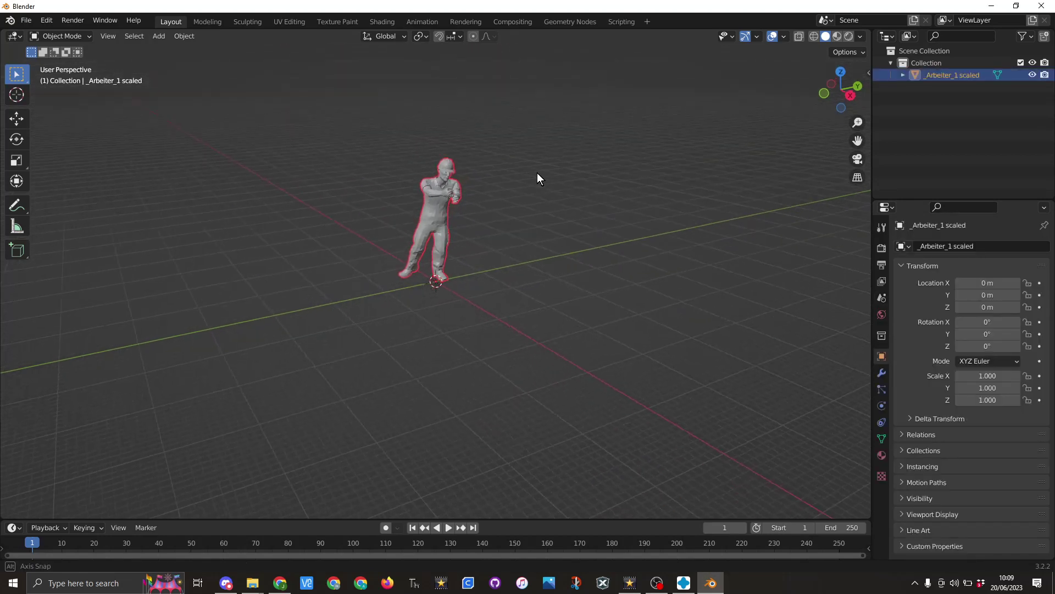
pyautogui.moveTo(857, 140); pyautogui.dragTo(862, 240)
pyautogui.scroll(5, 511, 295)
pyautogui.moveTo(511, 295); pyautogui.dragTo(595, 250, button='middle')
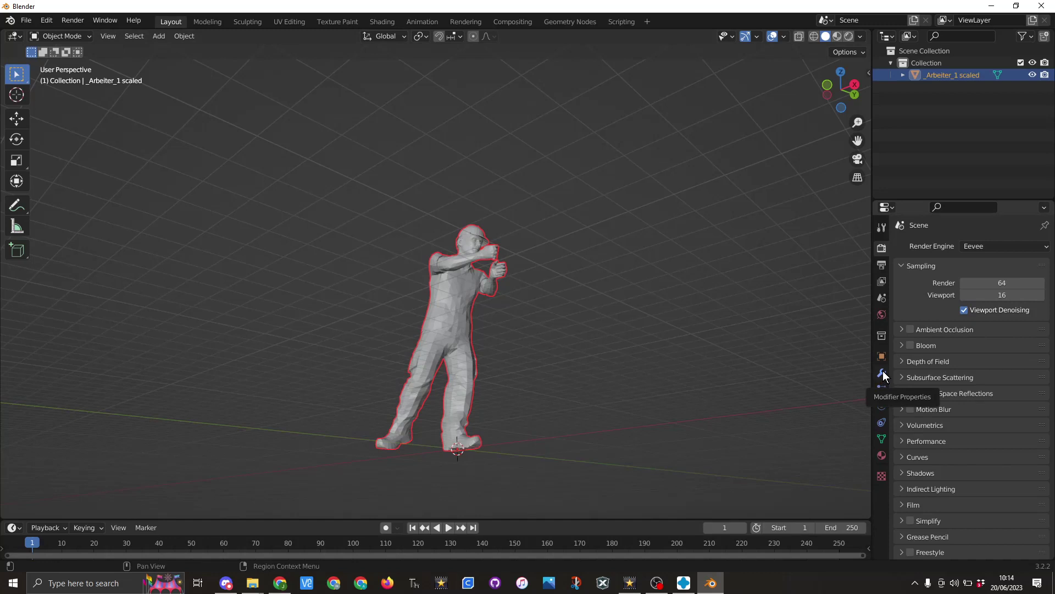
pyautogui.click(882, 374)
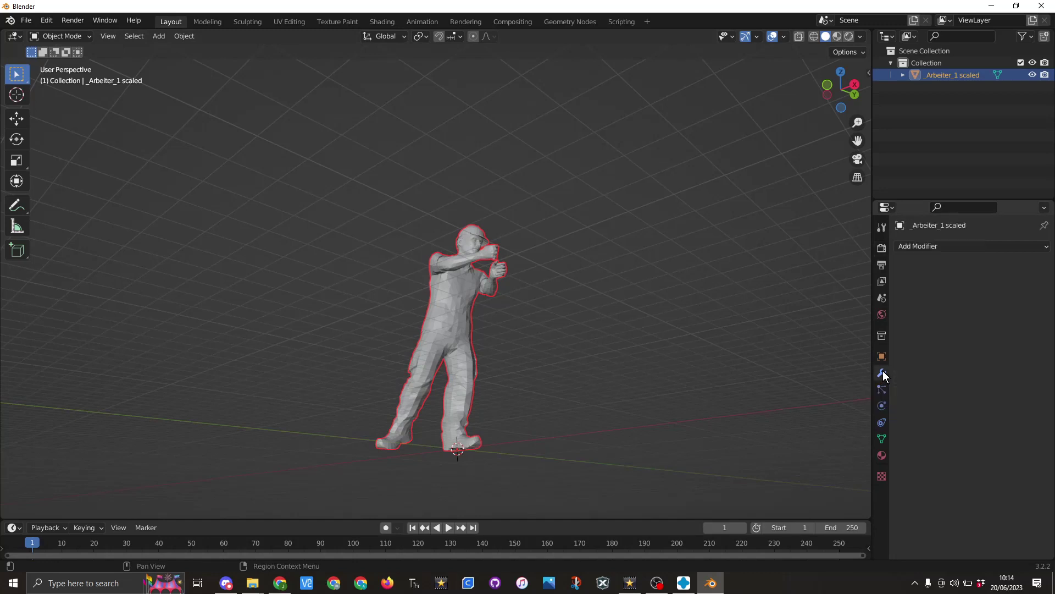
pyautogui.click(1001, 247)
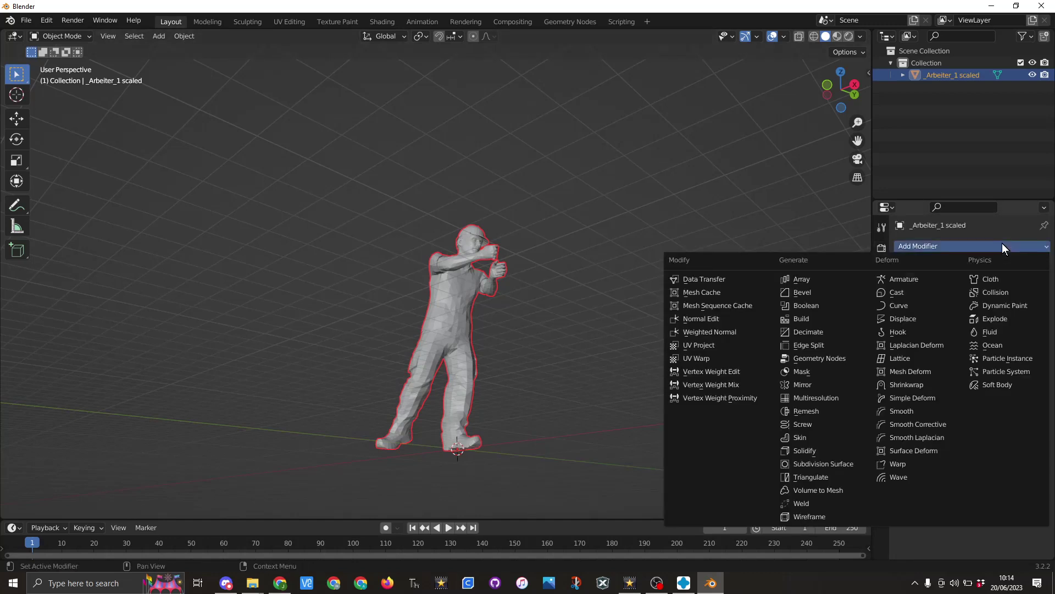
pyautogui.click(842, 463)
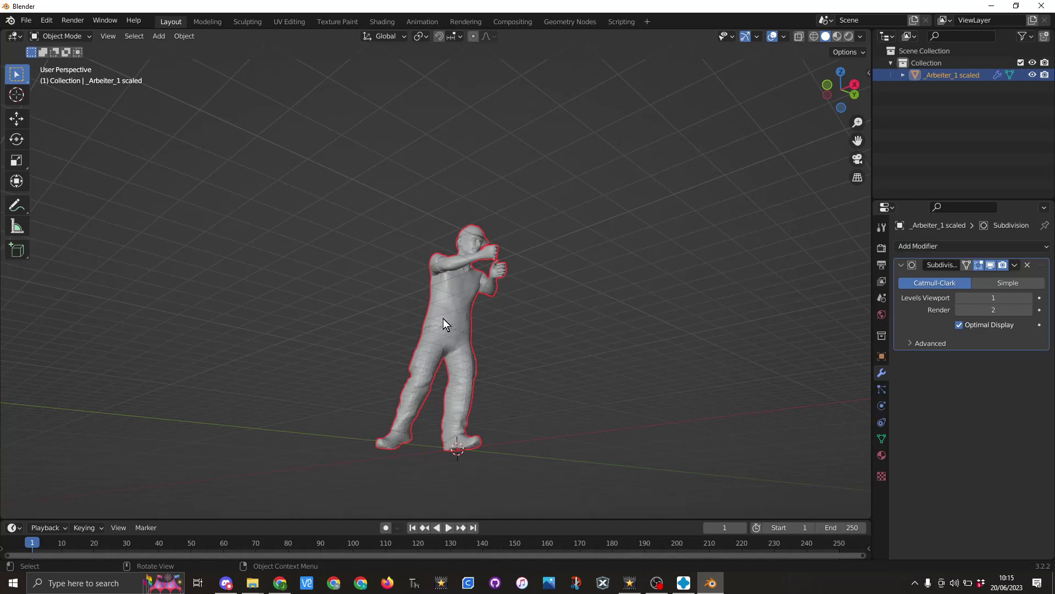
# Step: Compare the figure's smoothness at viewport subdivision levels 0 and 1, and set Levels Viewport to 2
pyautogui.scroll(5, 443, 322)
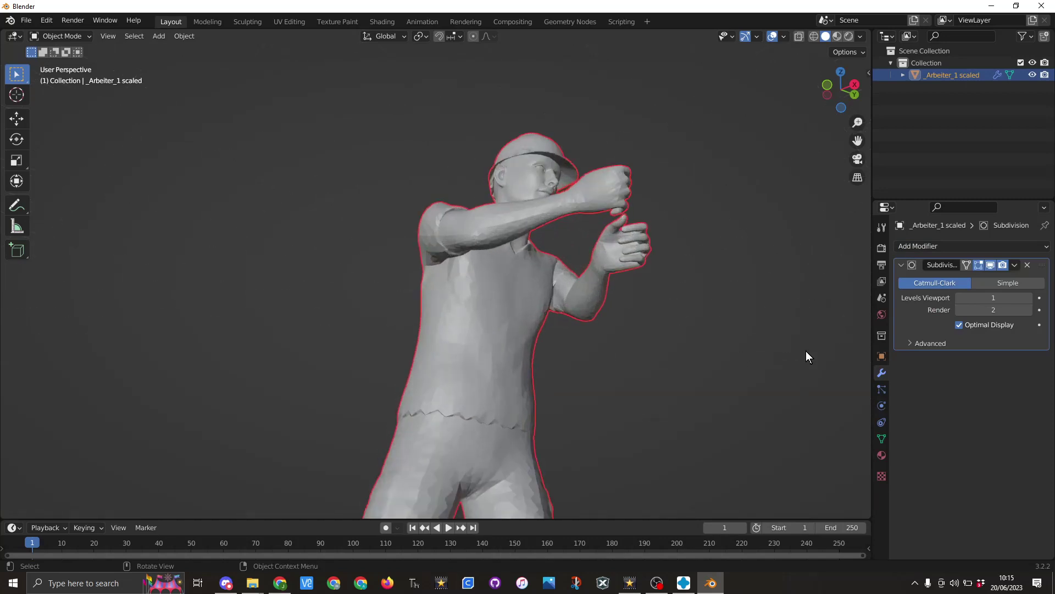
pyautogui.click(959, 298)
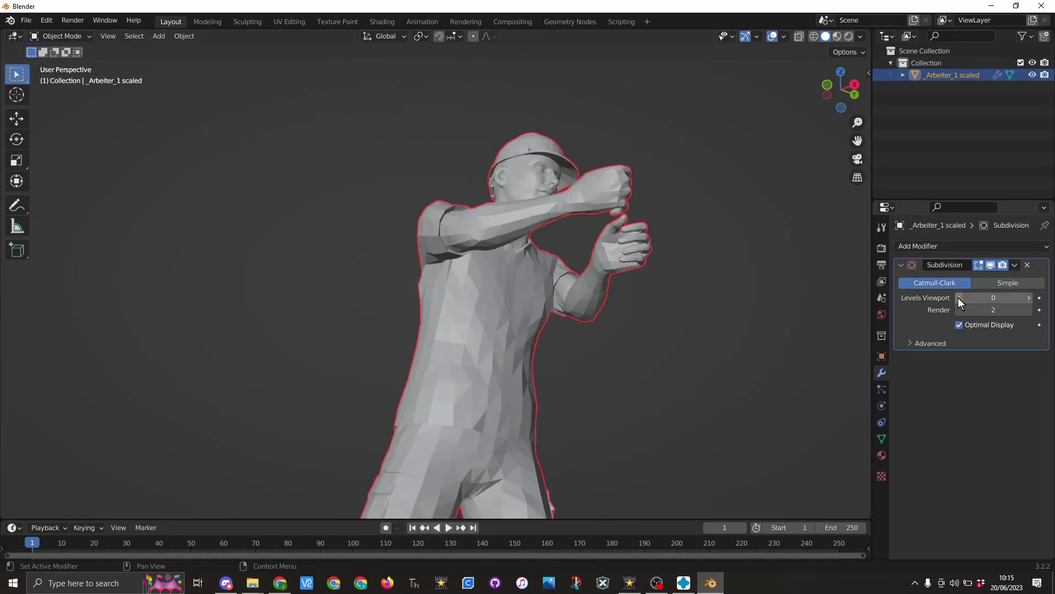
pyautogui.click(1030, 297)
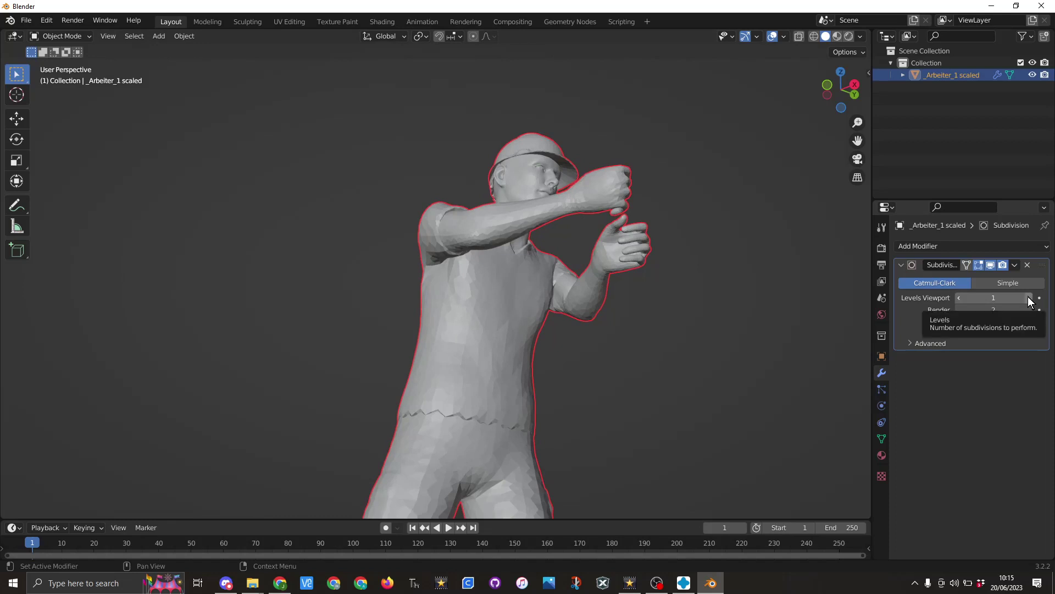
pyautogui.click(1029, 298)
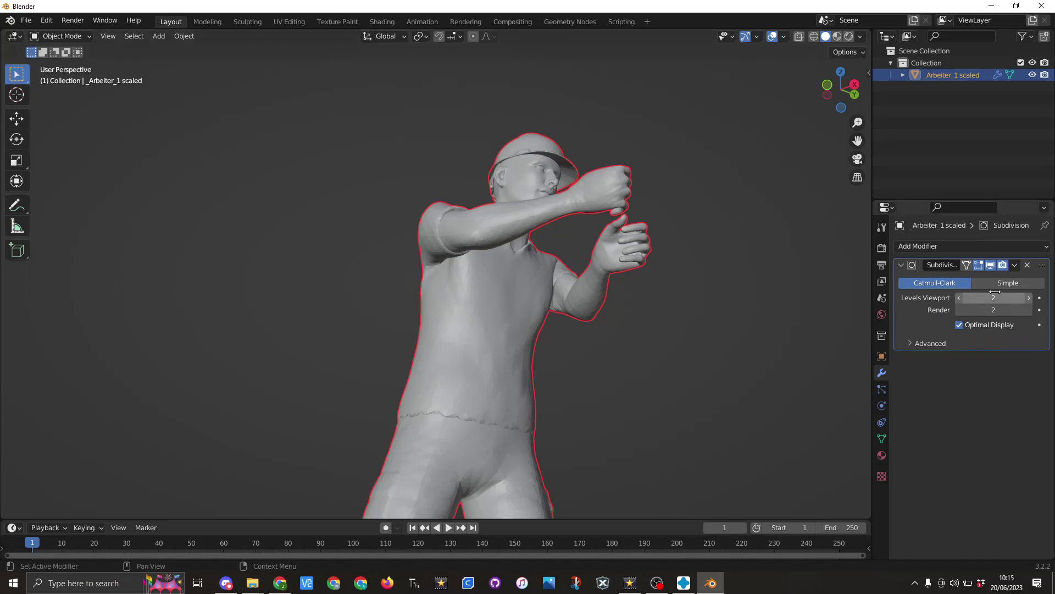
# Step: Apply the Subdivision Surface modifier to the worker figure's mesh
pyautogui.click(1015, 266)
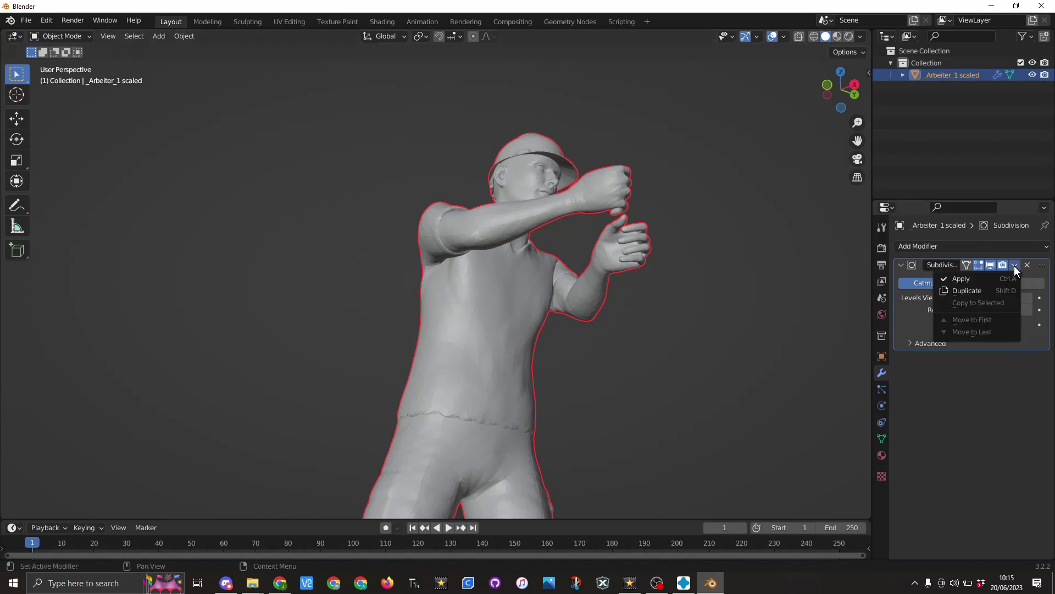
pyautogui.press('Escape')
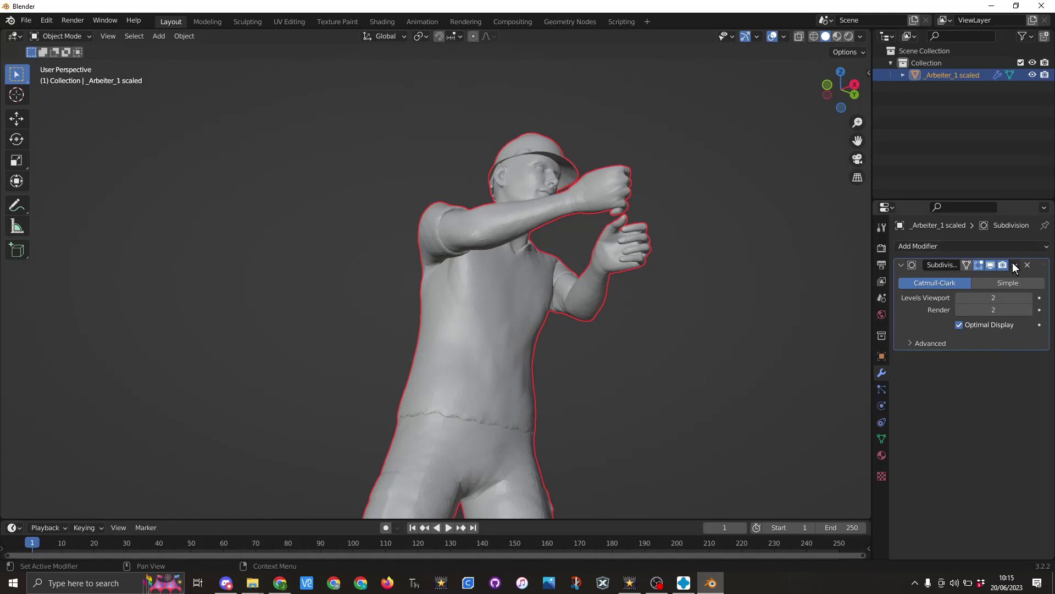
pyautogui.click(1014, 265)
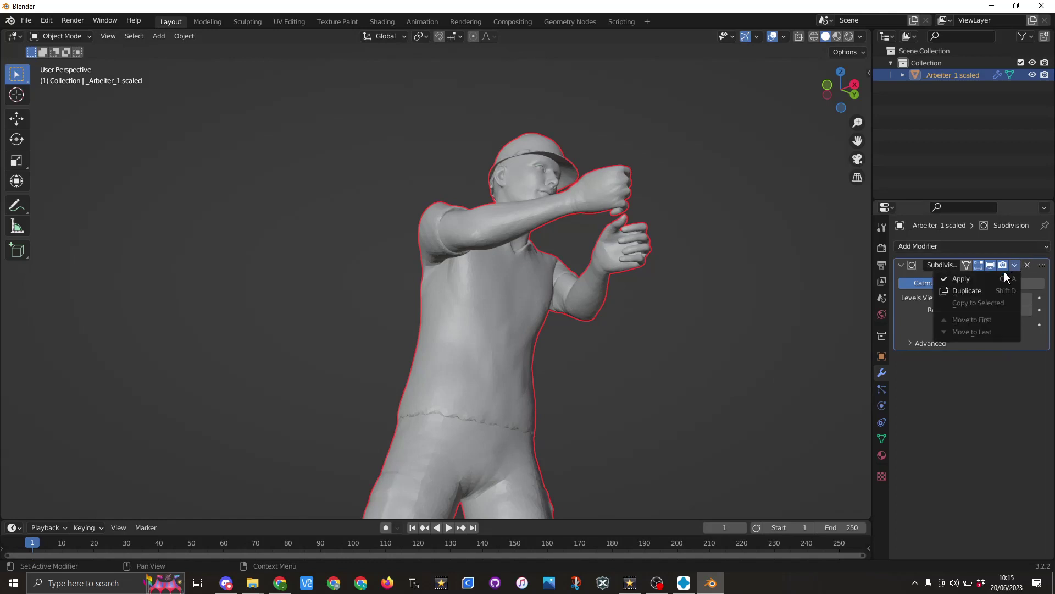
pyautogui.click(974, 278)
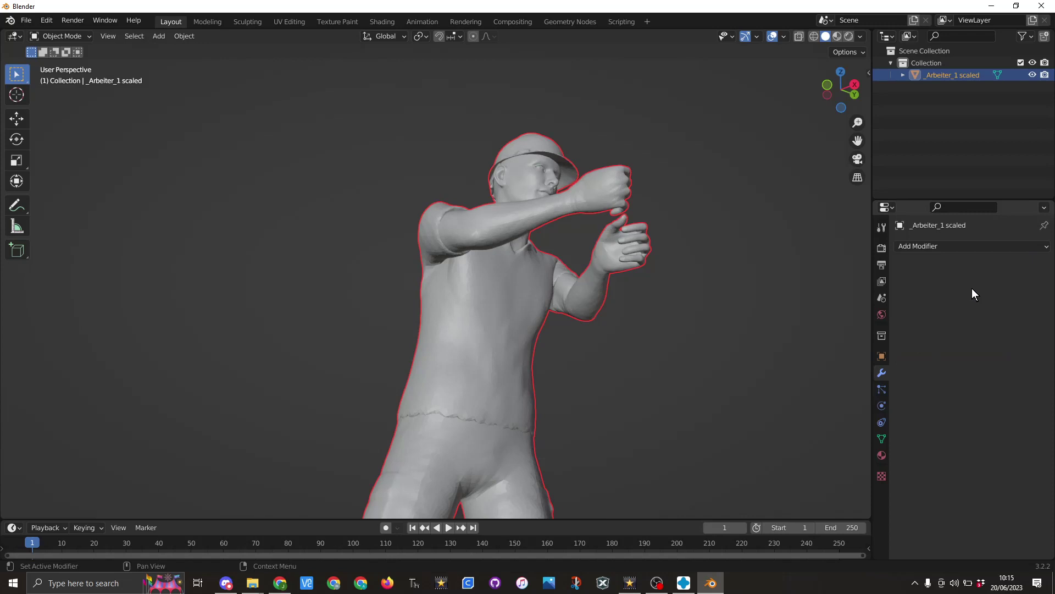
# Step: Export the figure as an STL into the files folder of Arbeiter___Worker_Set_1_5160022 in Downloads, overwriting "rope scaled and subdiv.stl"
pyautogui.click(25, 20)
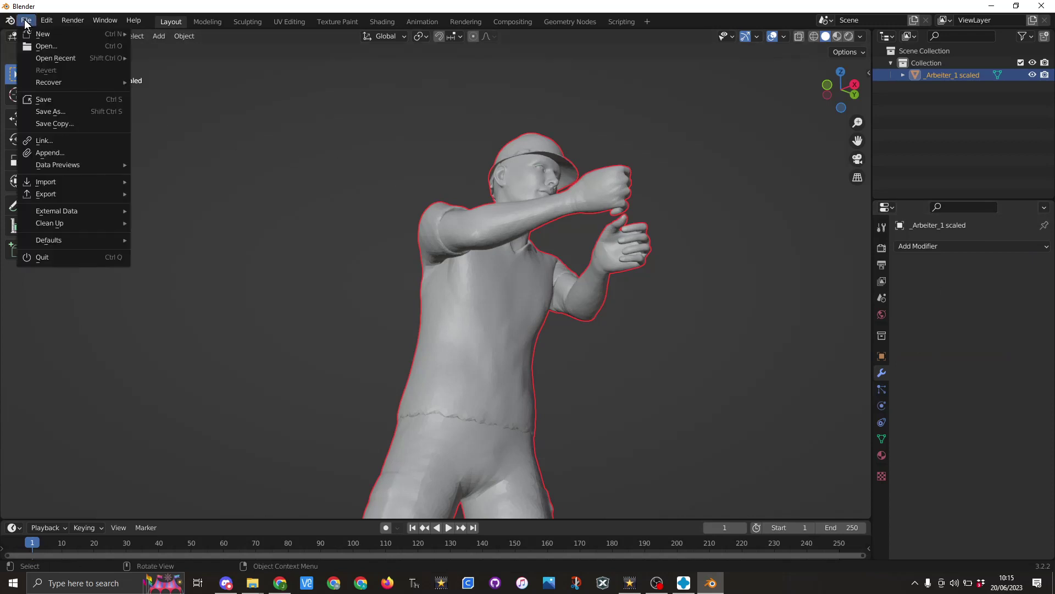
pyautogui.moveTo(65, 194)
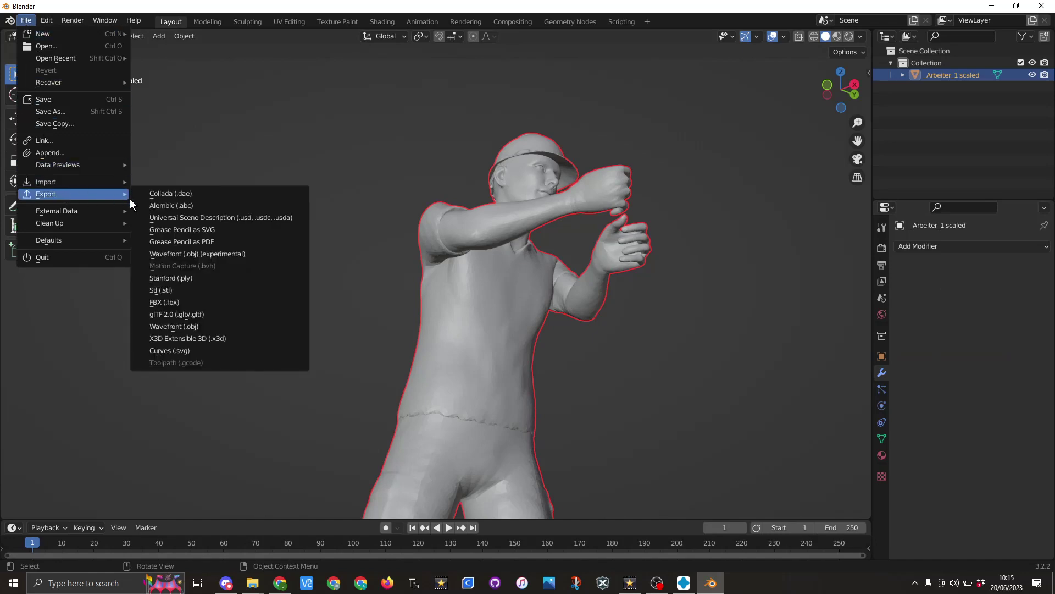
pyautogui.click(194, 288)
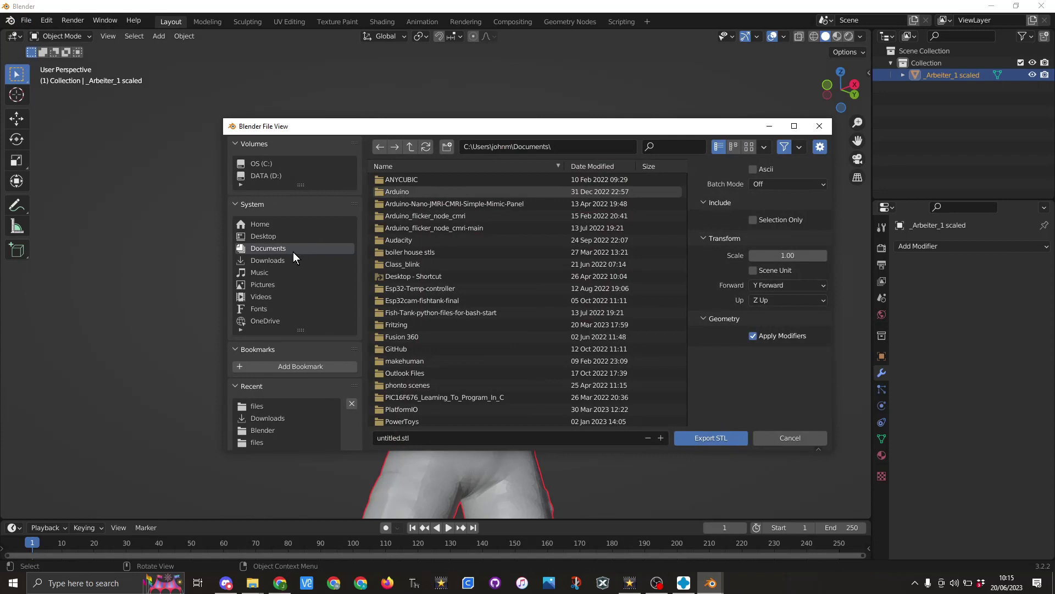
pyautogui.click(275, 262)
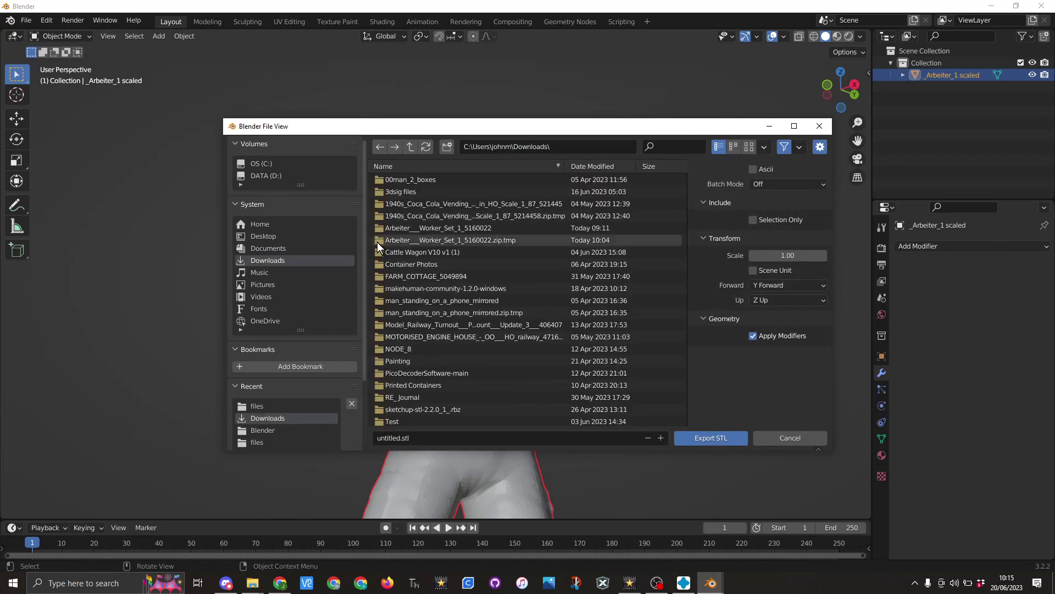
pyautogui.doubleClick(431, 229)
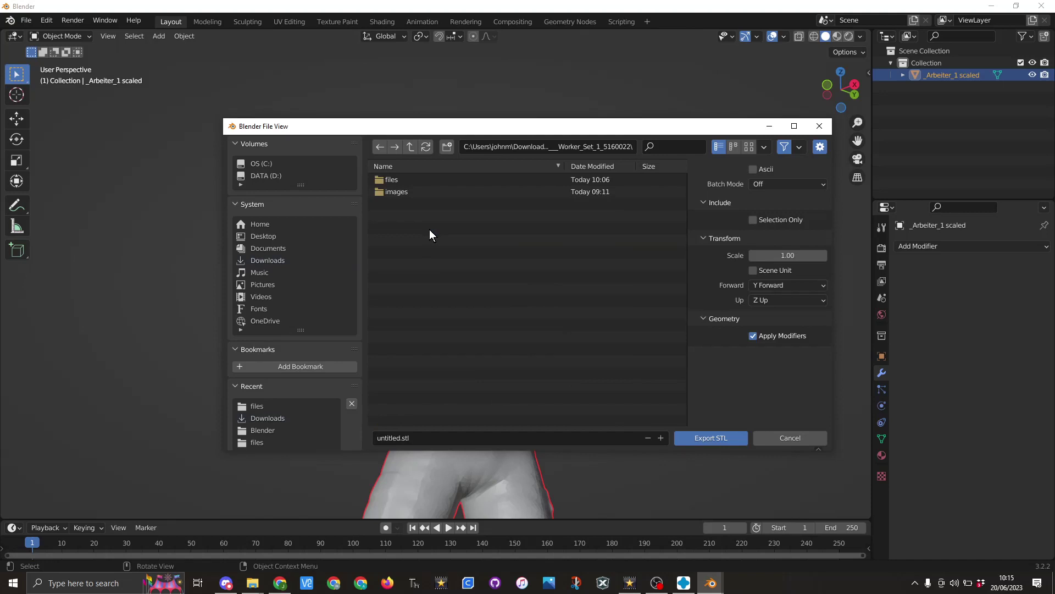
pyautogui.doubleClick(406, 179)
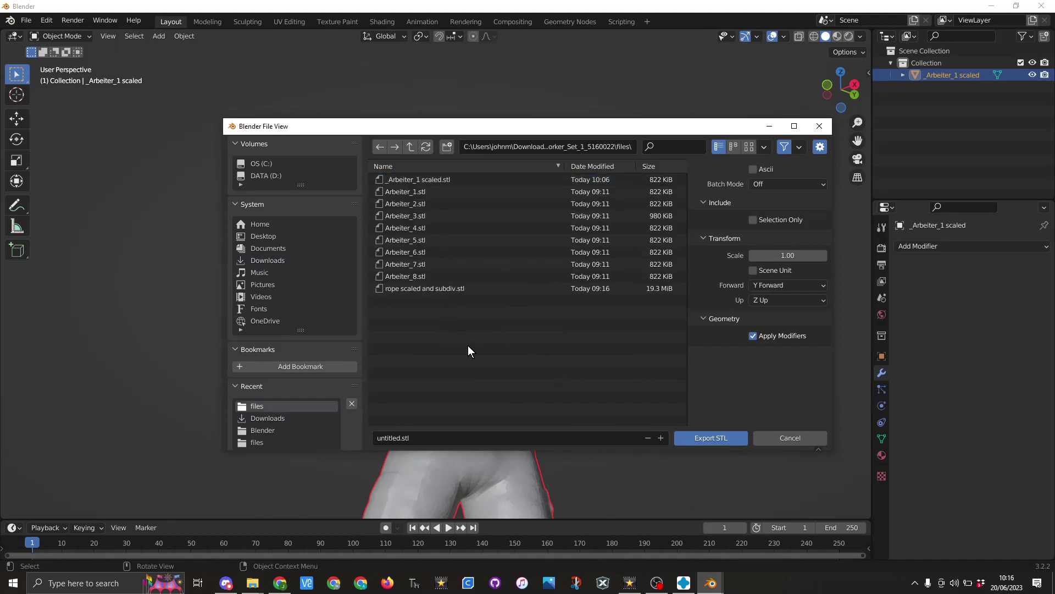
pyautogui.click(435, 288)
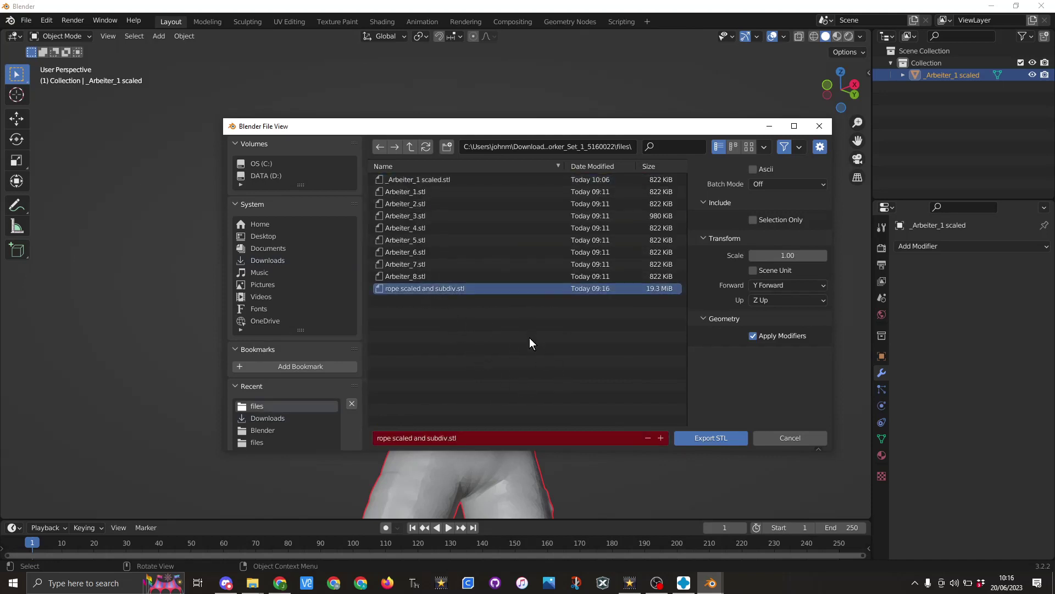
pyautogui.click(715, 439)
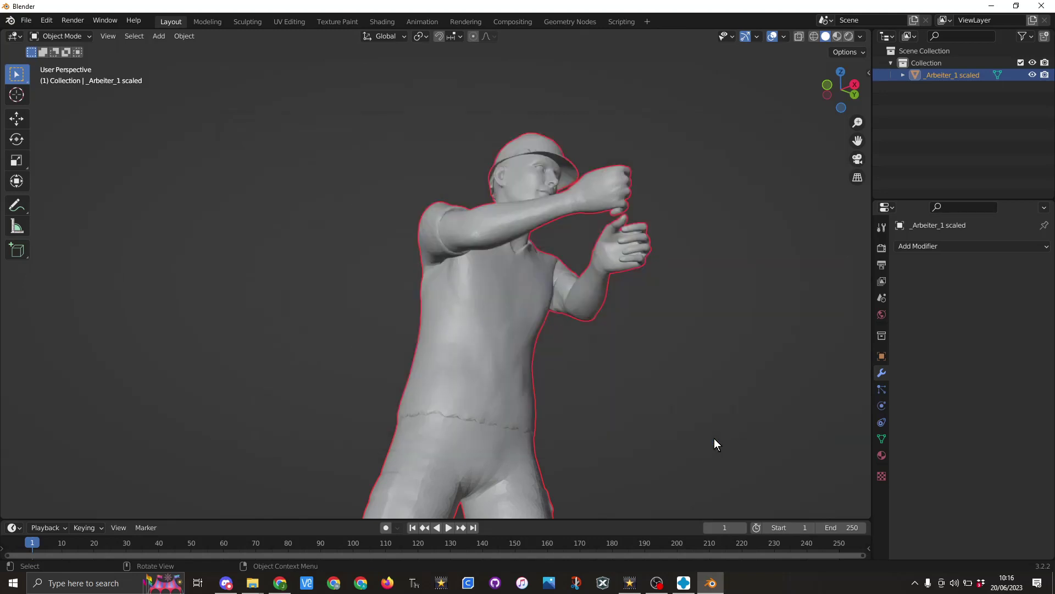